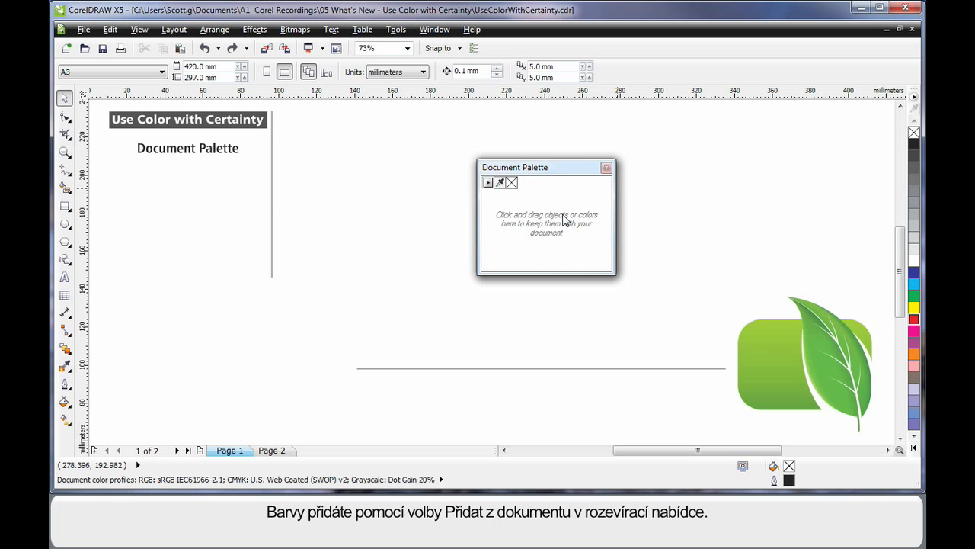
Step: Add the document's existing colors to the Document Palette, plus 25 colors sampled from the tulip field bitmap
click(489, 184)
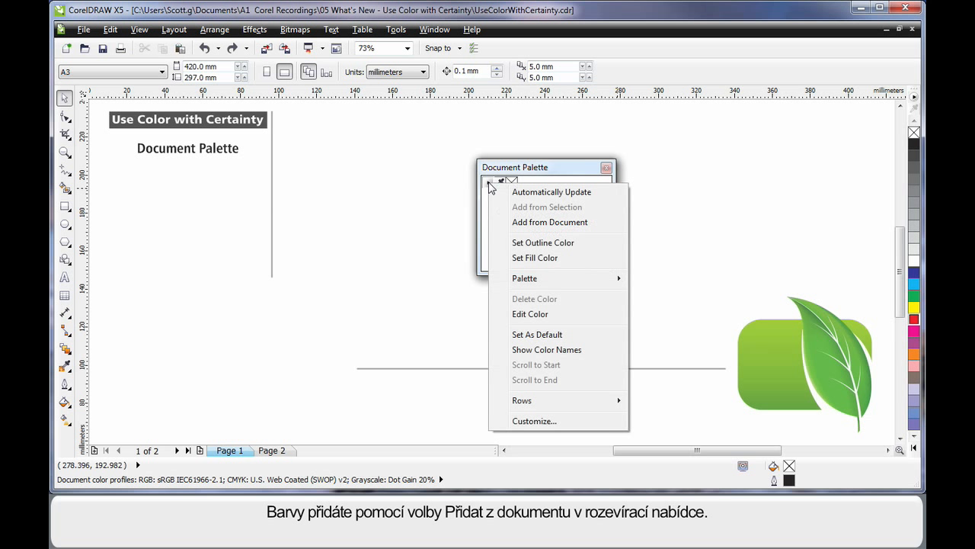
click(563, 226)
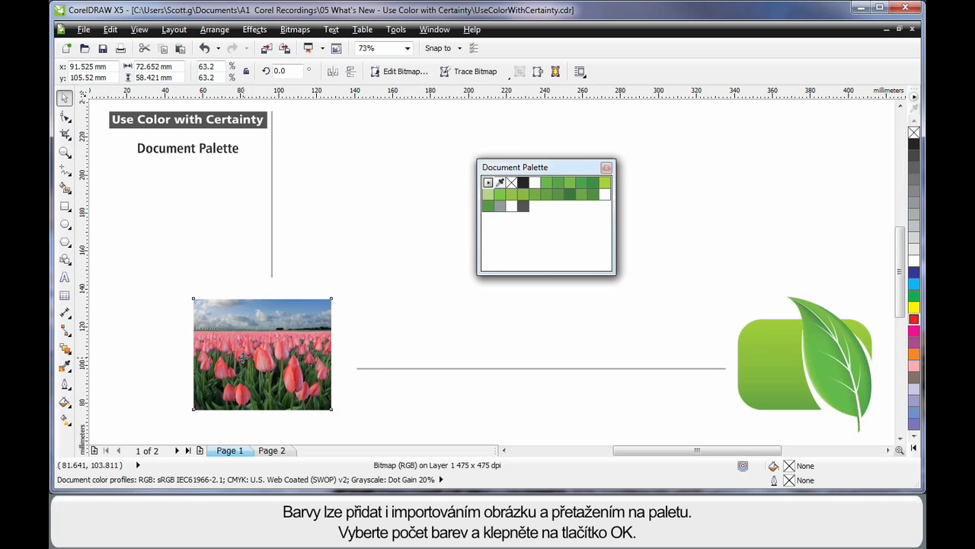
mouse_move(263, 354)
mouse_down()
mouse_move(442, 211)
mouse_move(544, 241)
mouse_up()
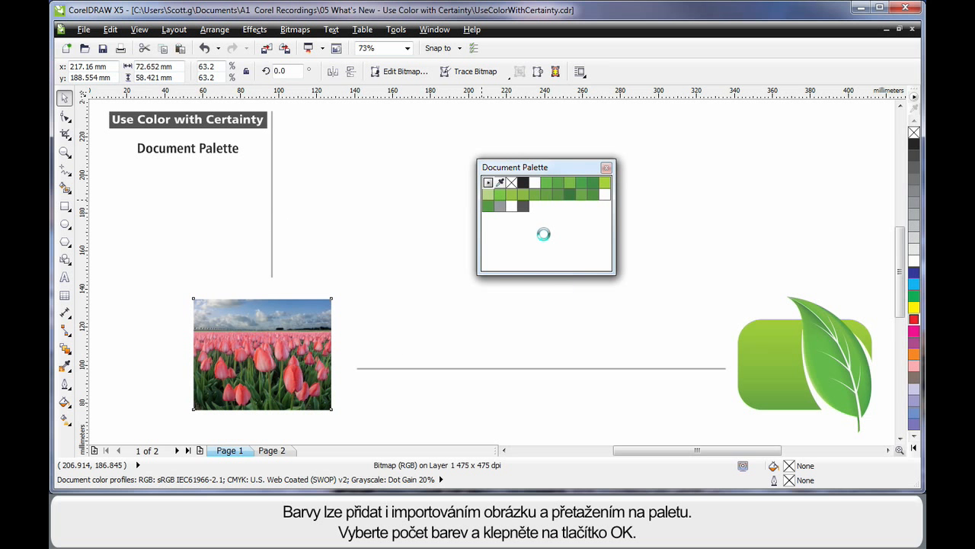
drag(623, 238, 576, 242)
text(25)
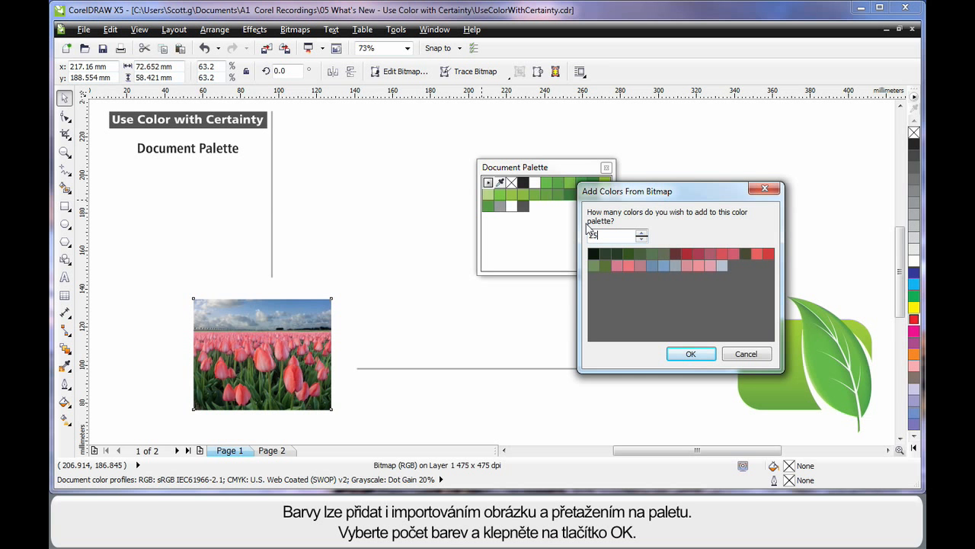
click(701, 355)
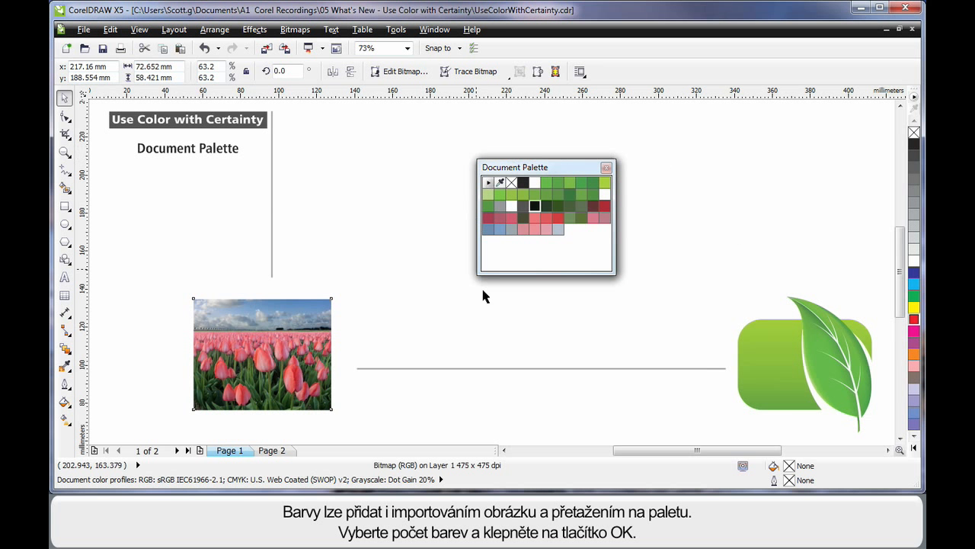
Step: Turn on Automatically Update for the Document Palette and apply yellow, then red, to the green rounded rectangle behind the leaf
click(488, 182)
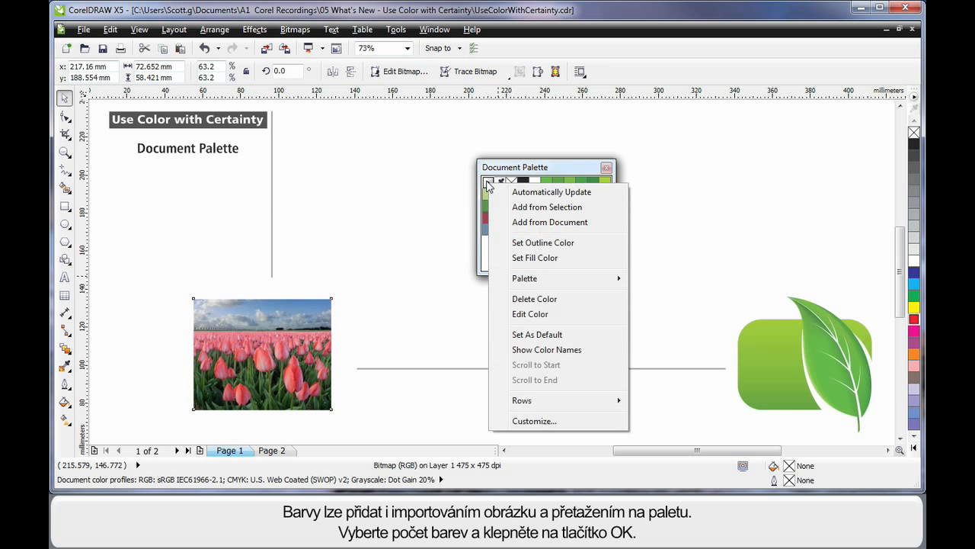
click(564, 192)
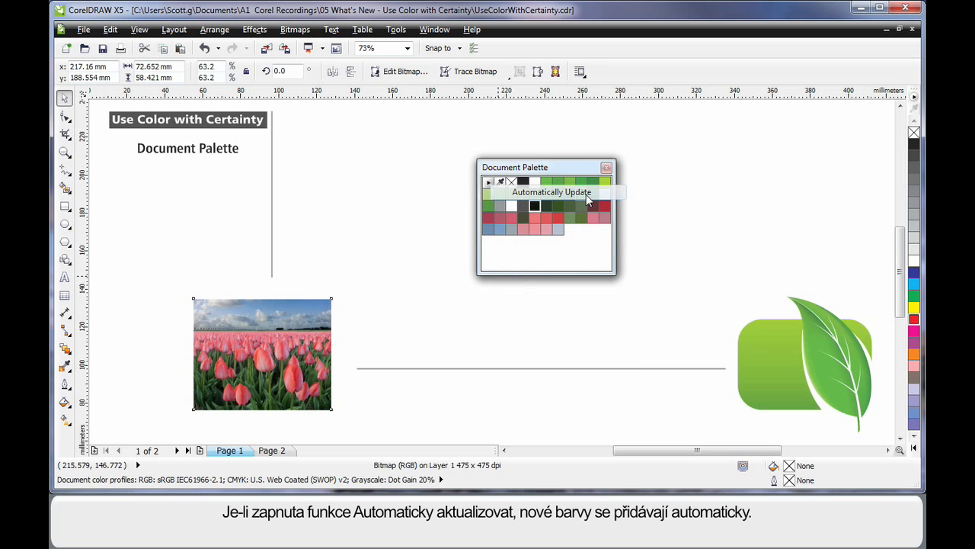
click(781, 259)
drag(913, 307, 764, 351)
drag(913, 318, 765, 352)
click(603, 323)
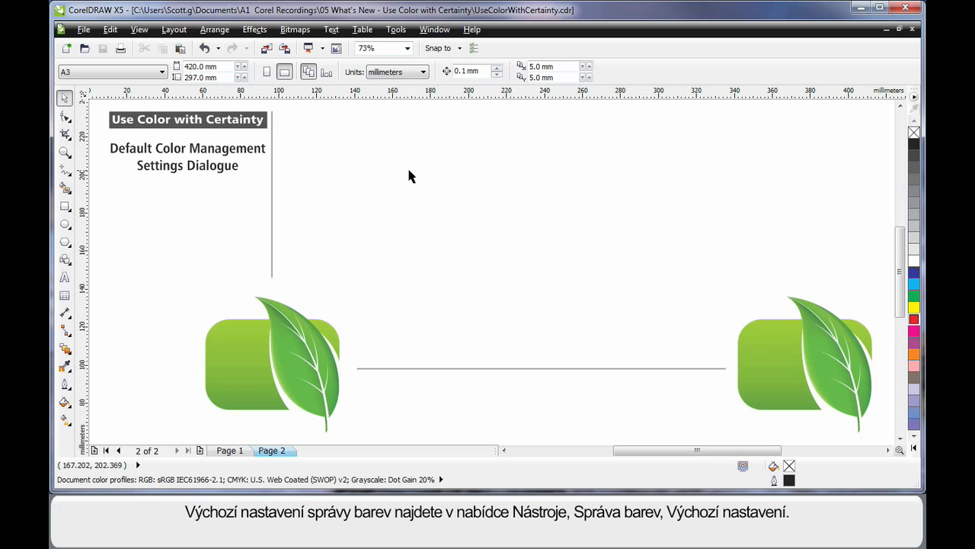
Step: Open the Default Color Management Settings dialog to view the application-wide color settings
click(396, 30)
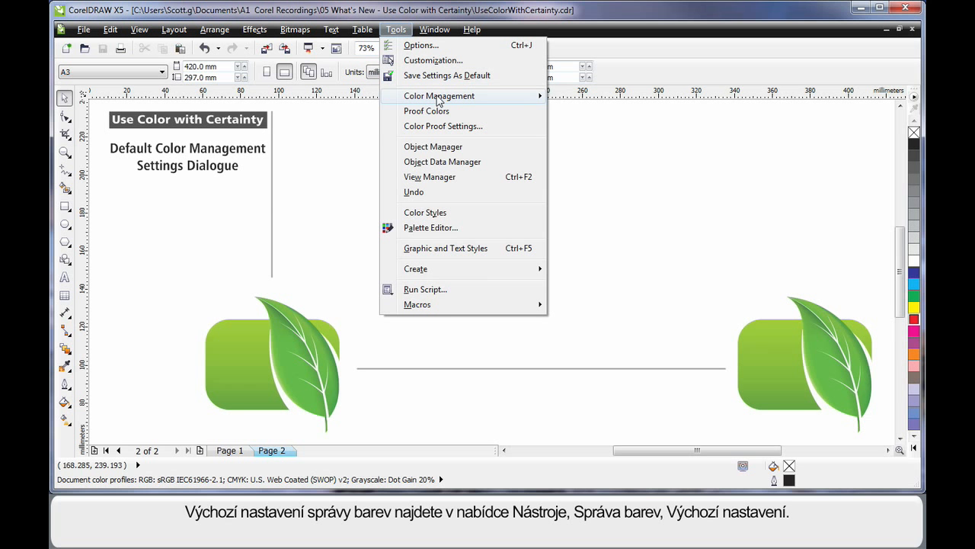
mouse_move(438, 100)
click(618, 103)
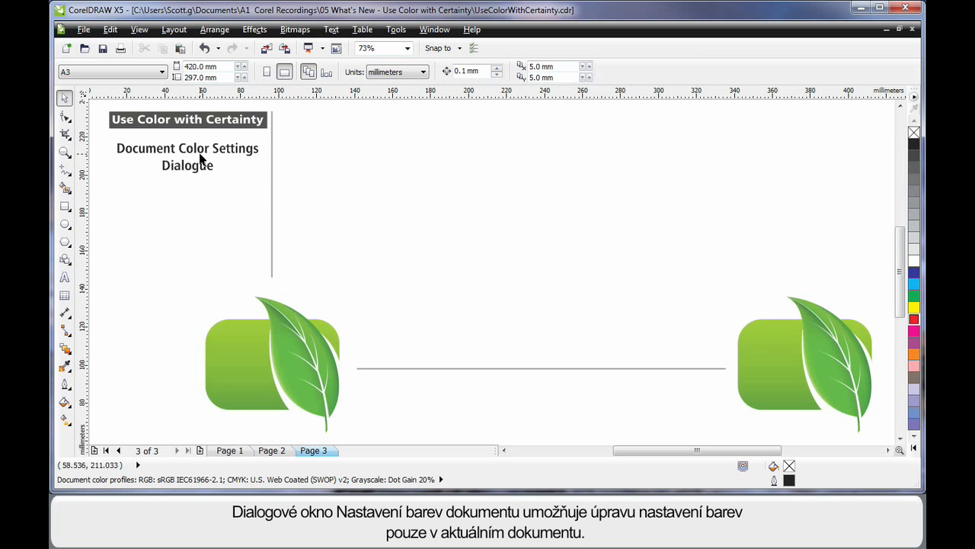
Step: Open the Document Color Settings dialog to view the color settings of the current document
click(397, 30)
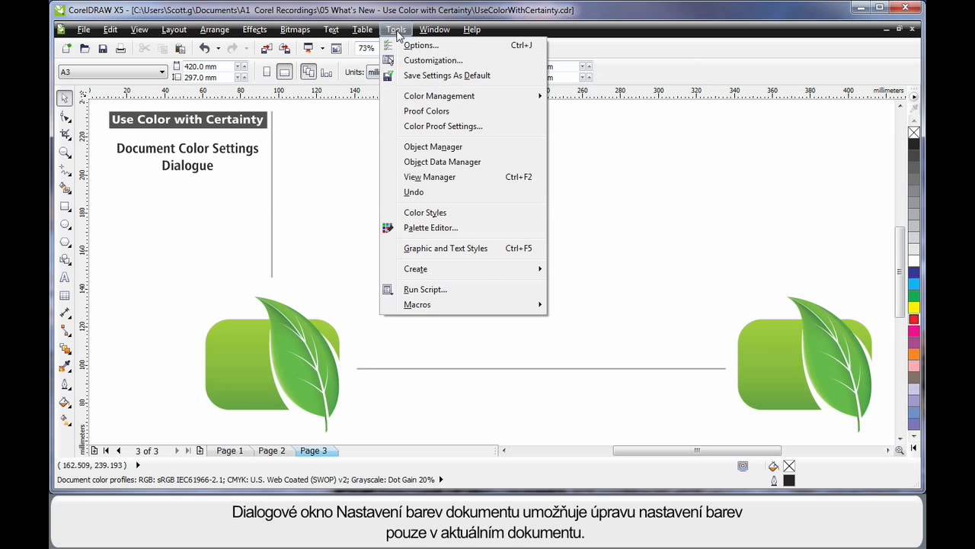
mouse_move(426, 96)
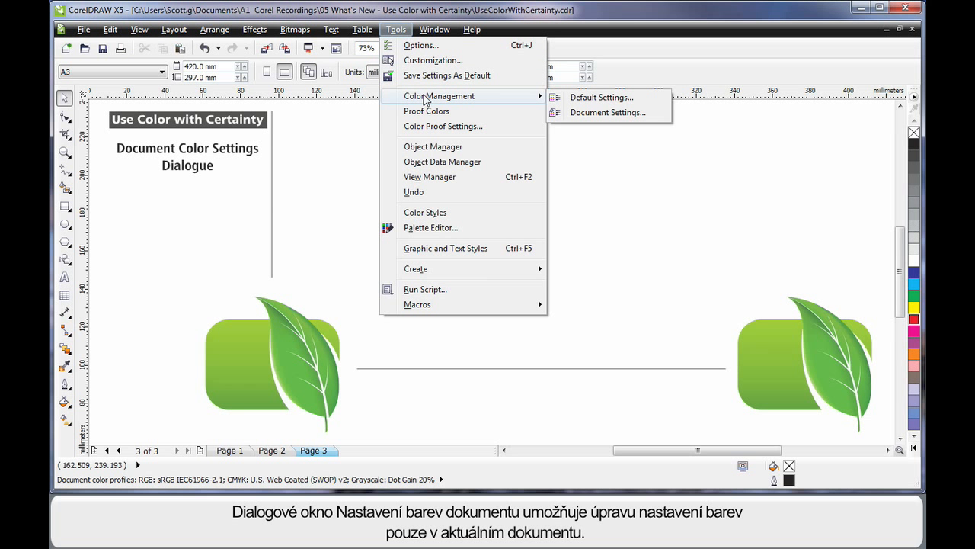
click(614, 113)
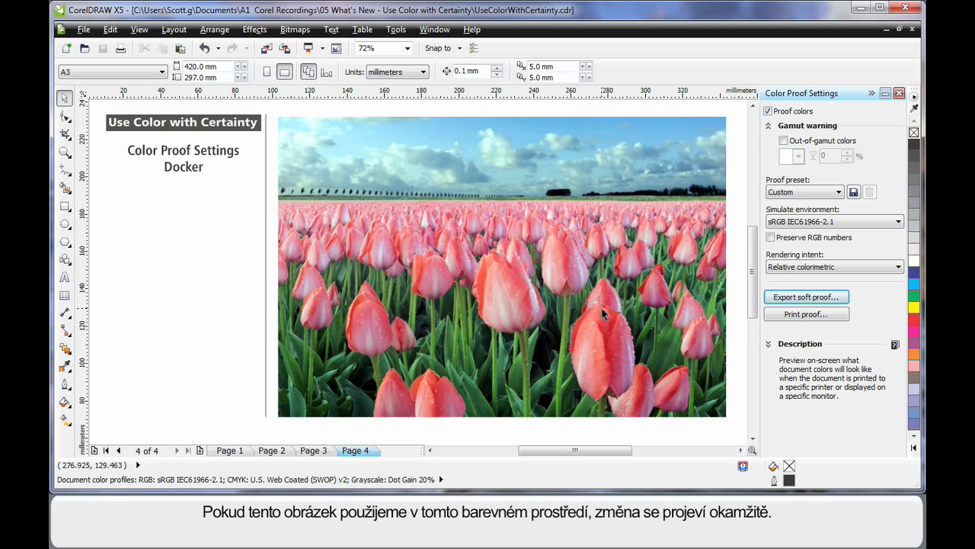
Step: Simulate the Japan Color 2002 Newspaper environment for the tulip image and highlight its out-of-gamut colors
click(864, 224)
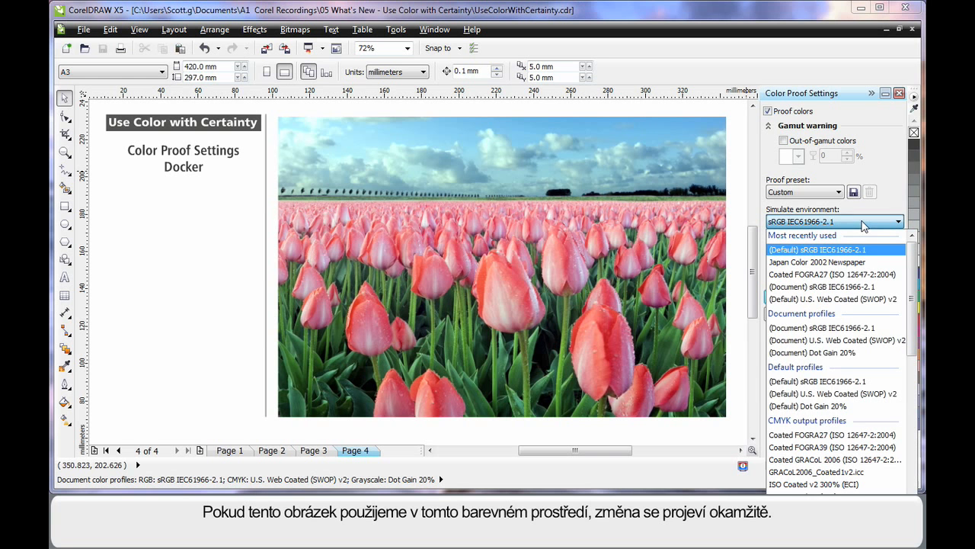
click(863, 265)
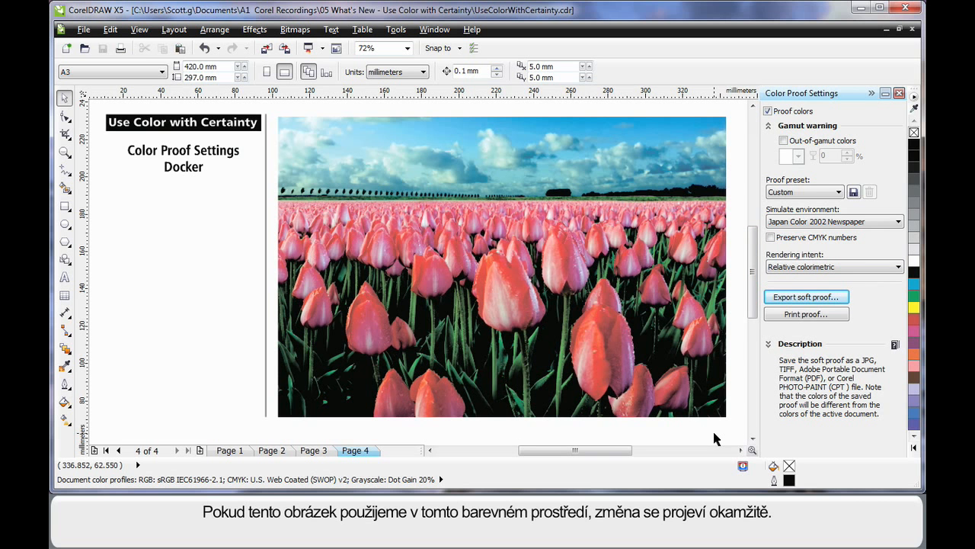
click(784, 141)
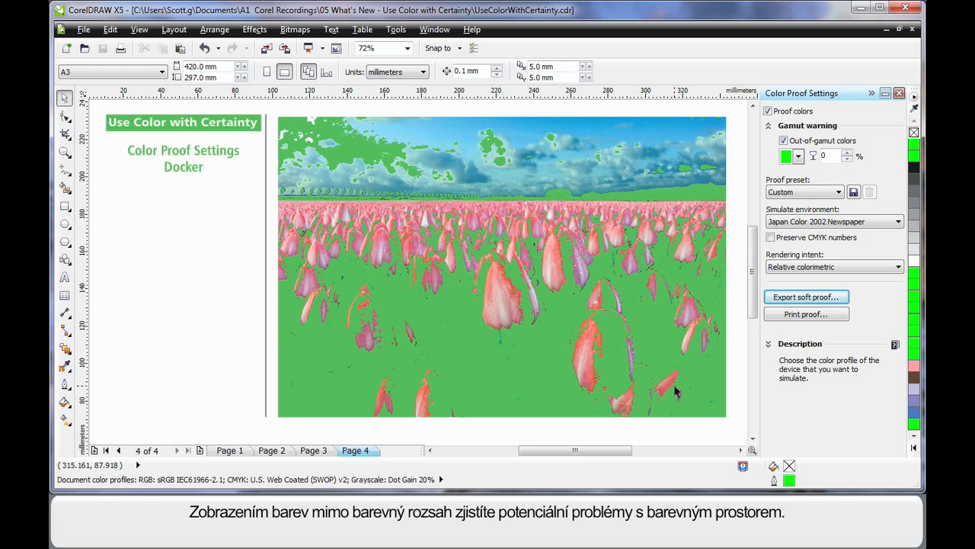
click(914, 448)
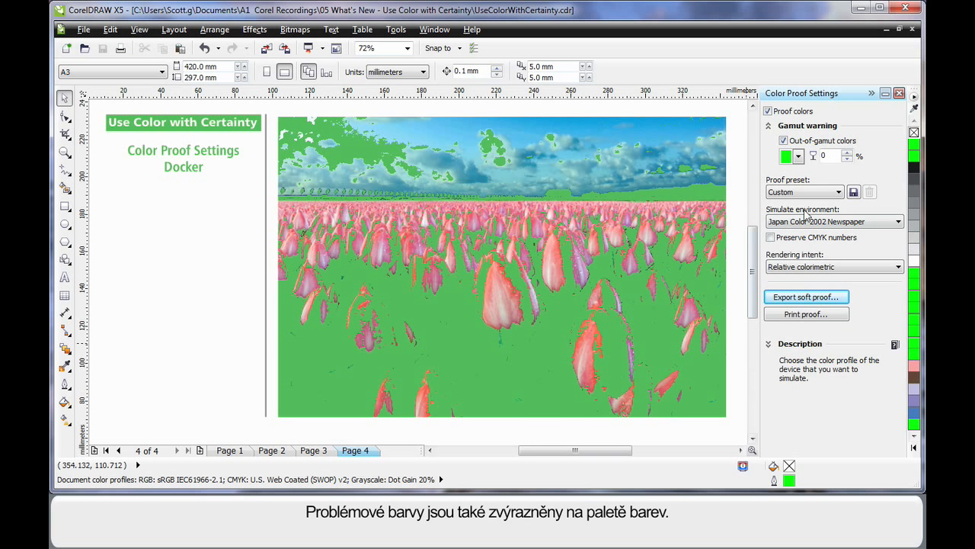
Step: Set the simulated proof environment to Coated FOGRA27 (ISO 12647-2:2004) and turn off the out-of-gamut color warning
click(889, 223)
click(845, 275)
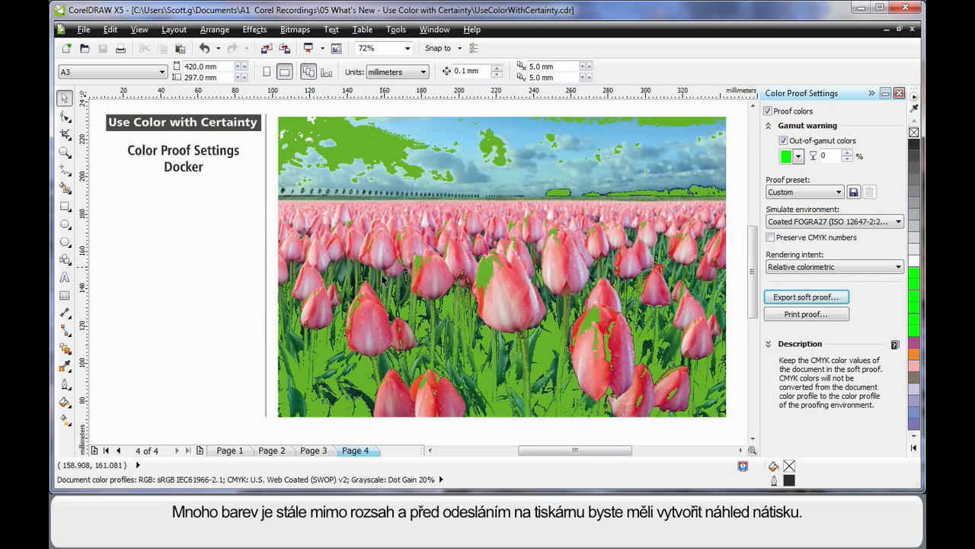
click(784, 141)
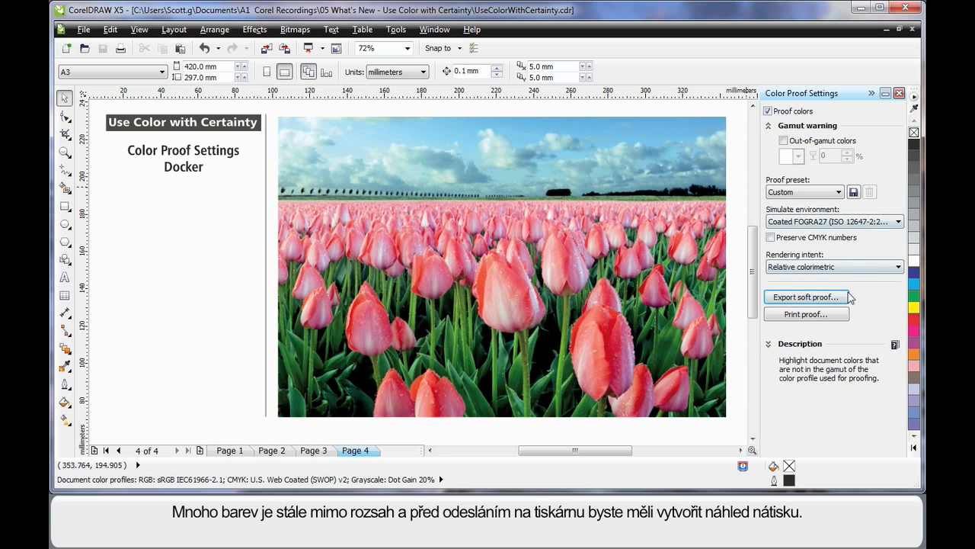
mouse_move(814, 303)
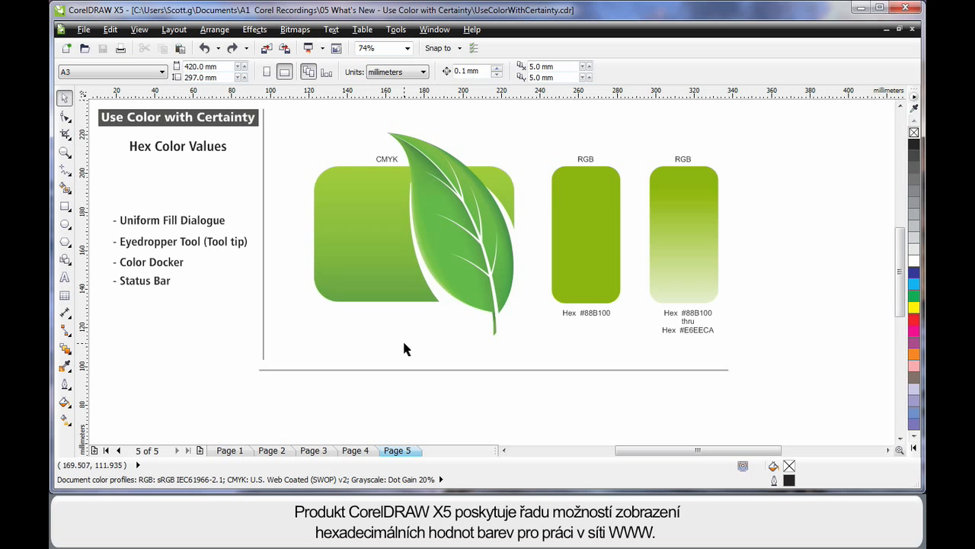
Step: Show the Color docker and change the solid green RGB rectangle's fill to blue #88B1EF by raising its B value to 239
click(71, 410)
click(99, 399)
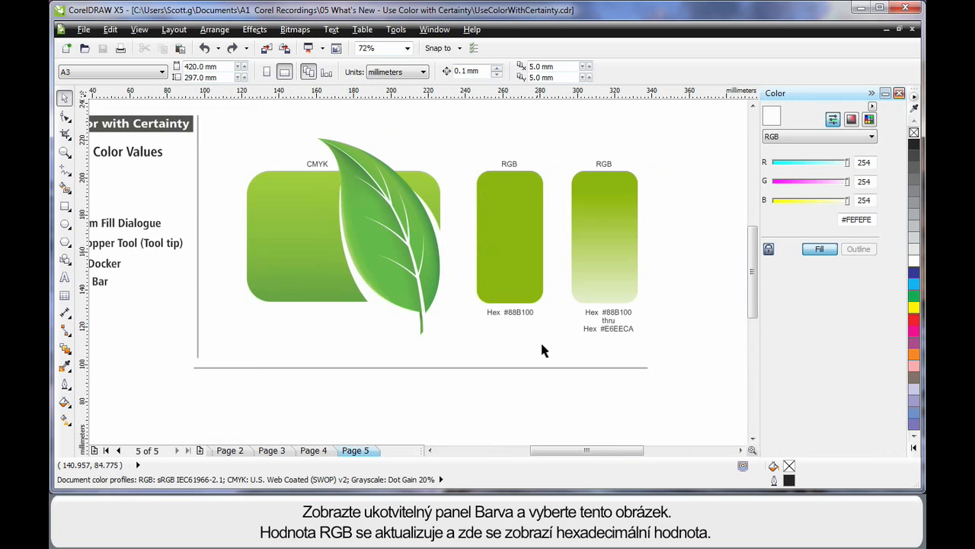
click(584, 224)
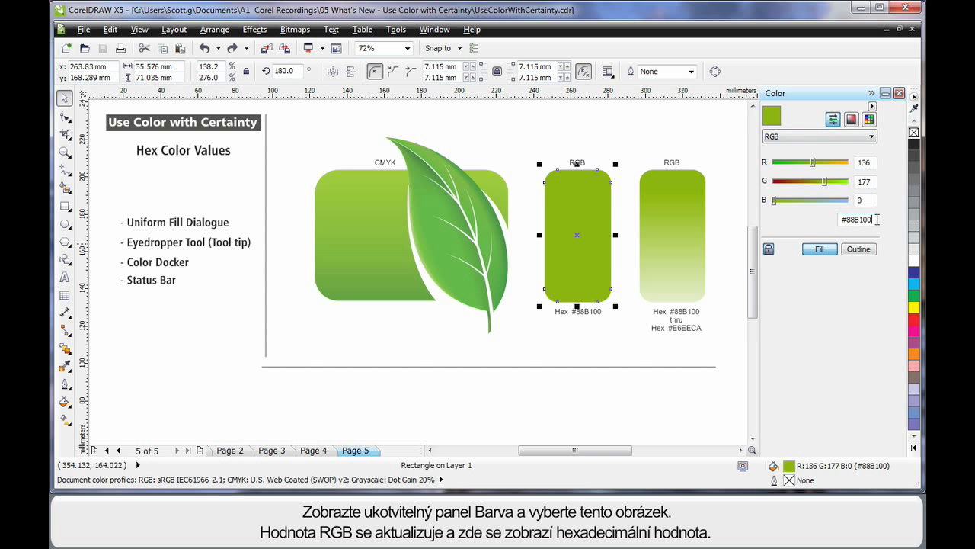
drag(774, 200, 843, 201)
click(819, 249)
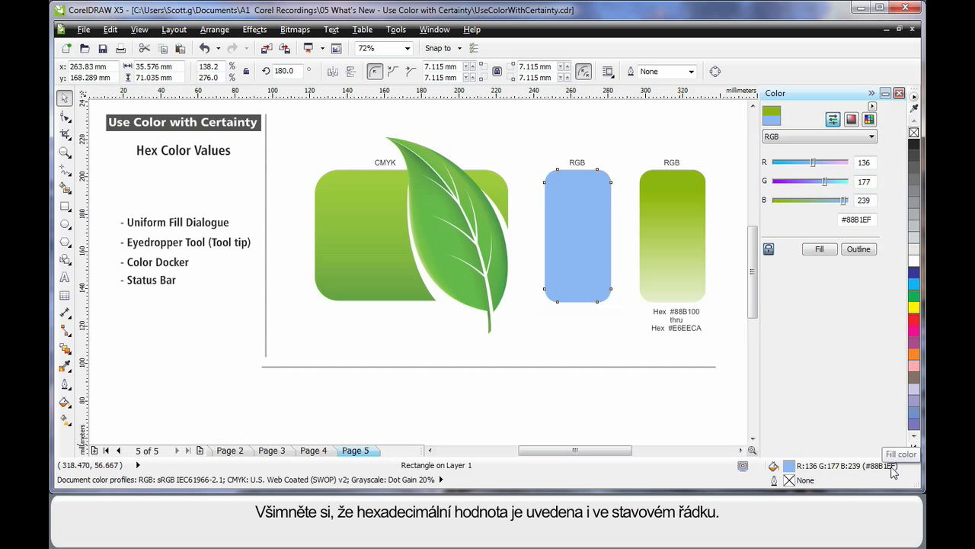
click(586, 337)
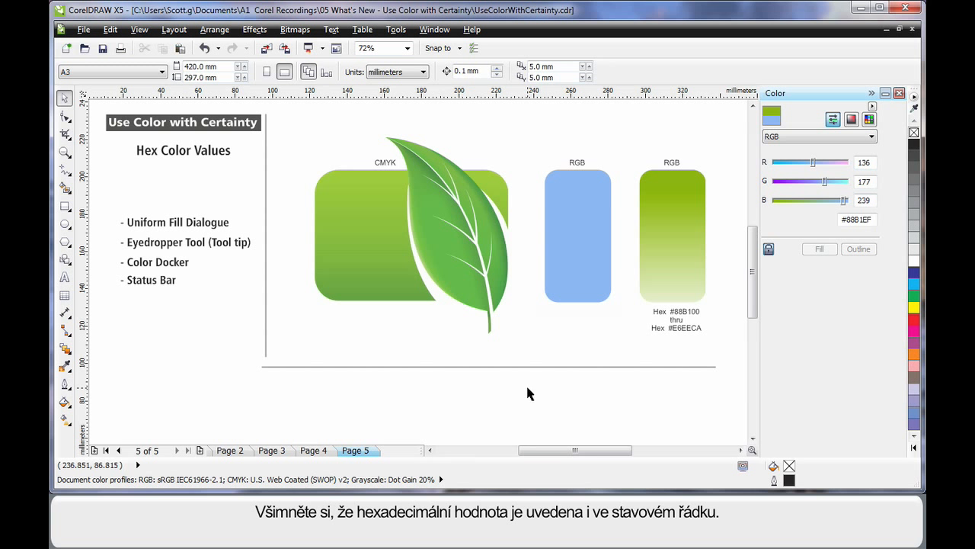
Step: Read the color values of the CMYK leaf artwork with the Color Eyedropper tool
click(66, 366)
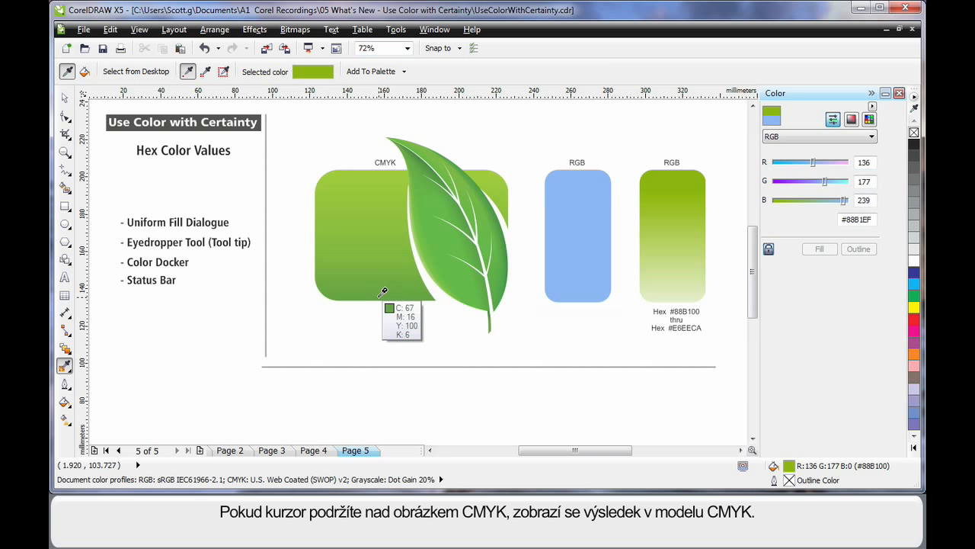
key(space)
Step: Inspect the blue rectangle's hex color value in the Uniform Fill dialog and close it without changes
click(562, 240)
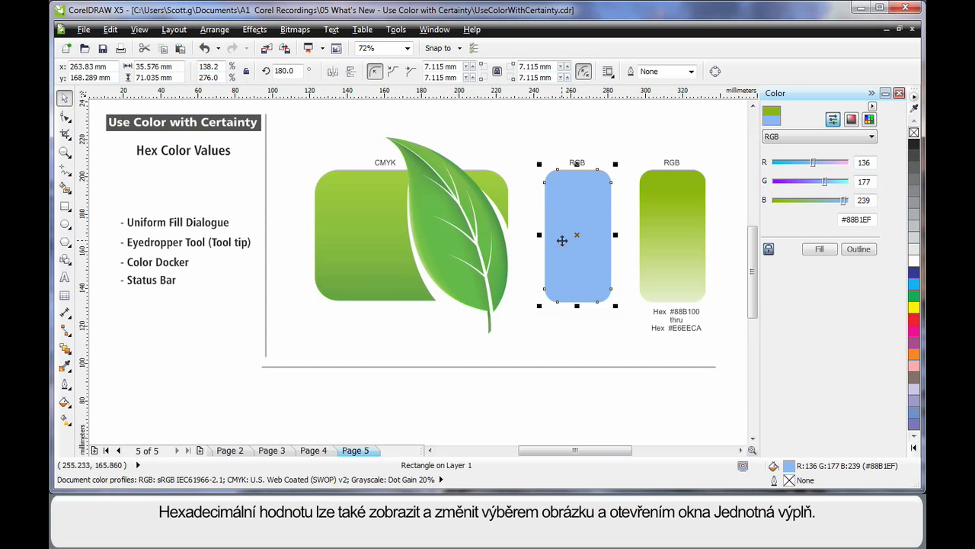
click(70, 406)
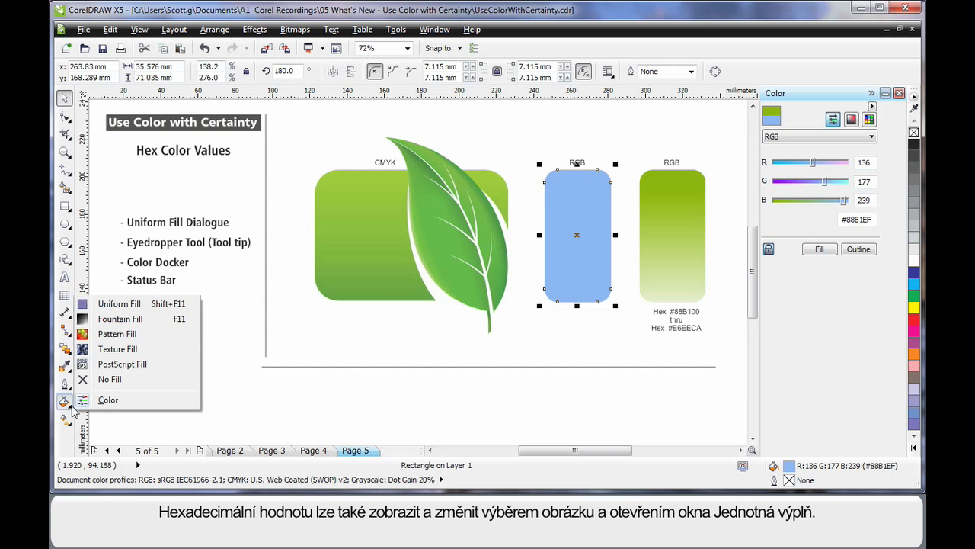
click(135, 304)
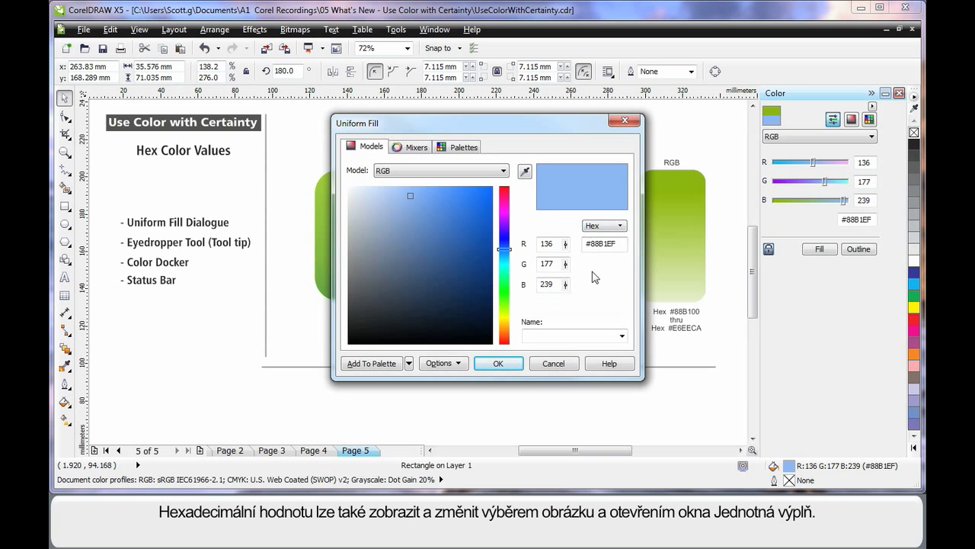
click(553, 364)
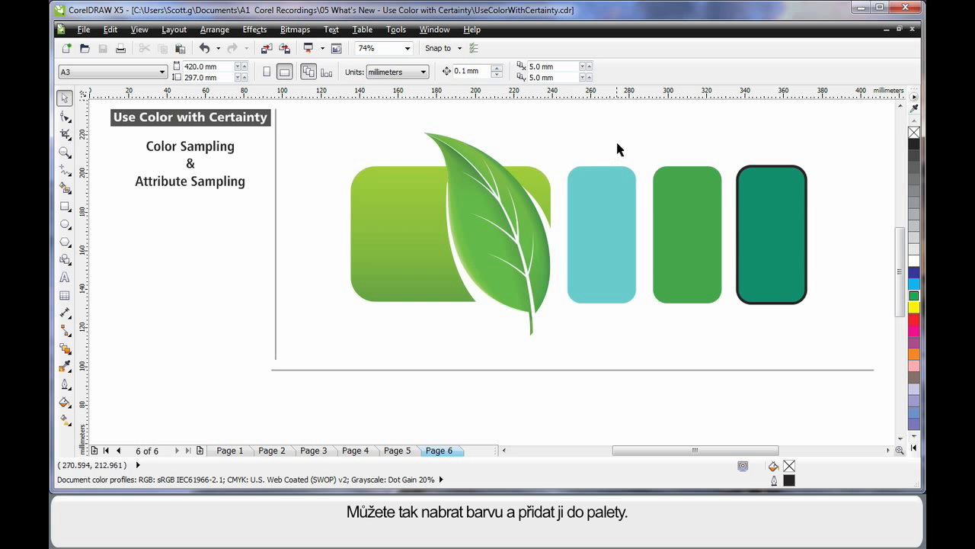
Step: Fill the turquoise rectangle with the green C64 M15 Y100 K5 sampled from the gradient shape's lower area through the Uniform Fill eyedropper
click(627, 236)
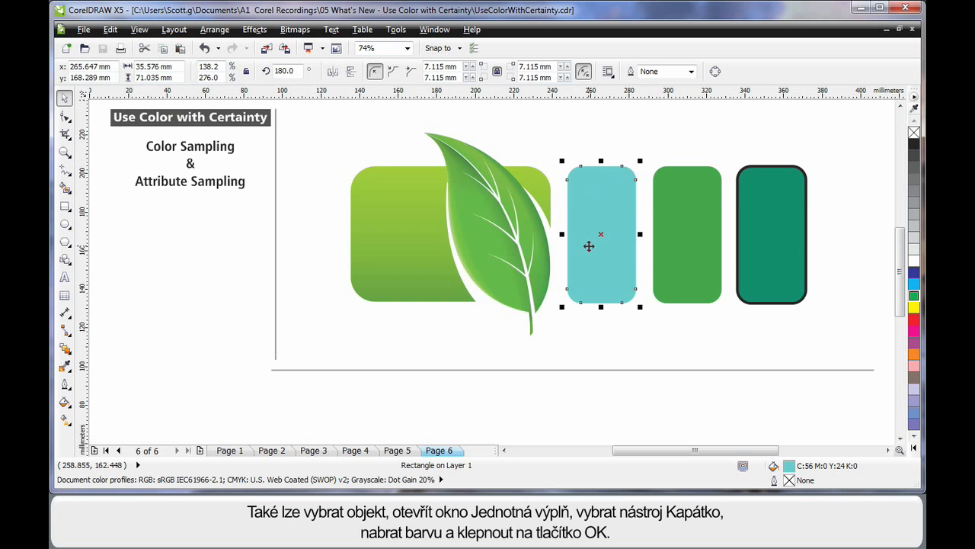
click(65, 402)
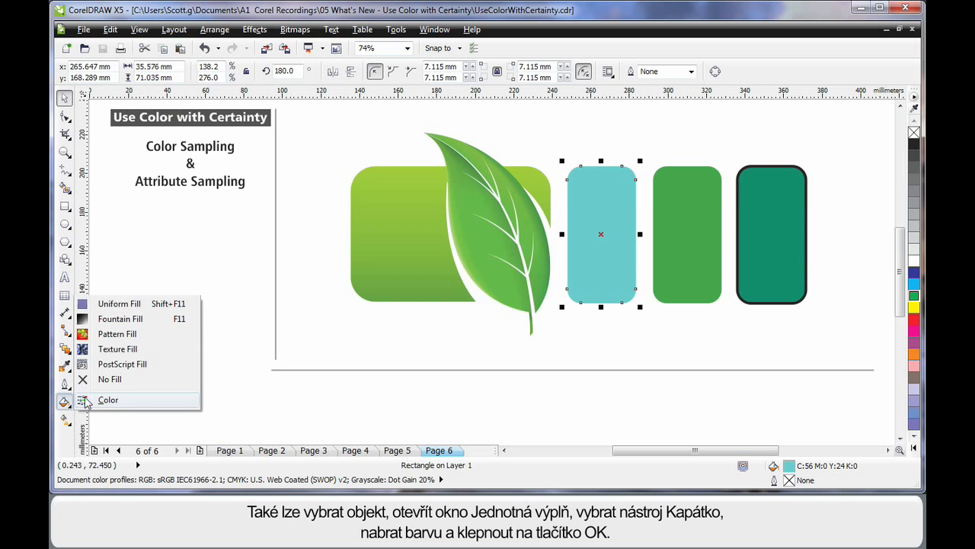
click(133, 308)
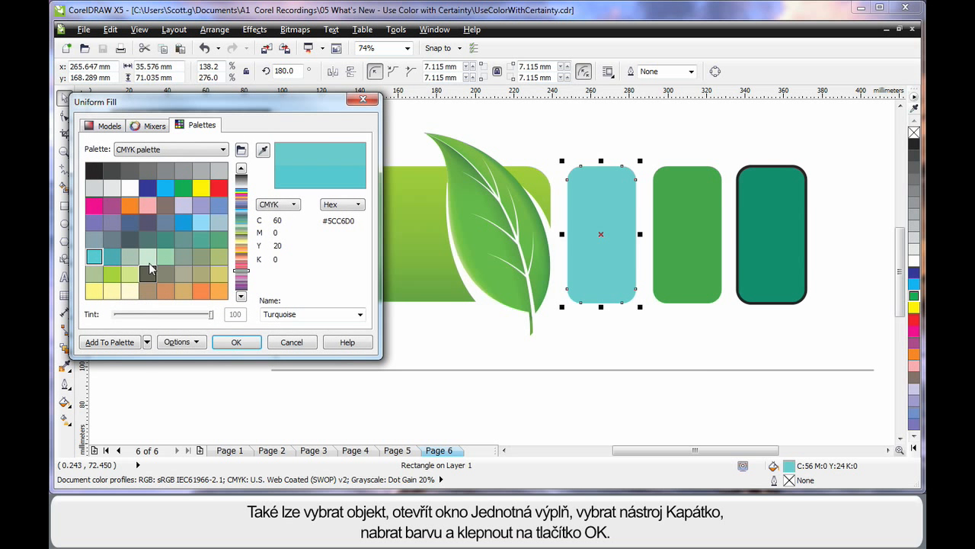
click(263, 151)
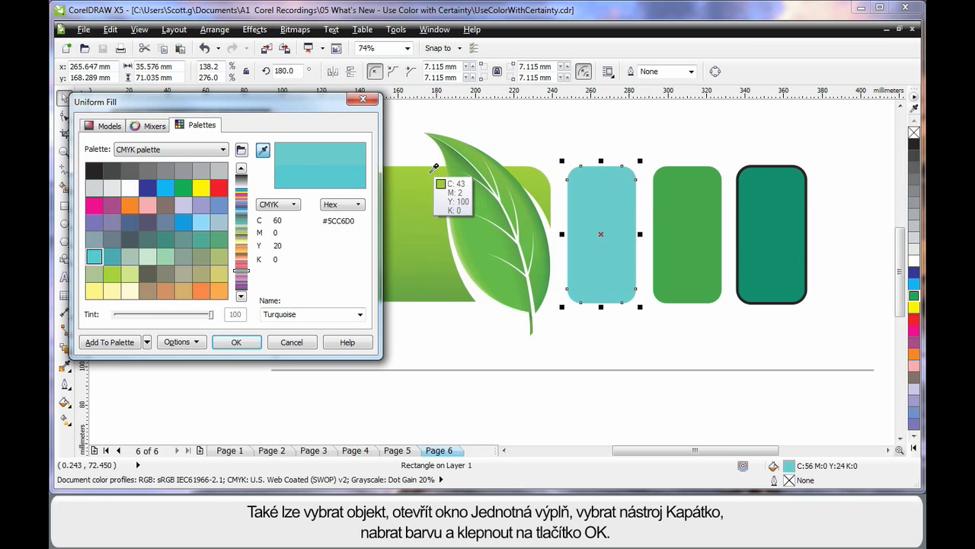
click(446, 283)
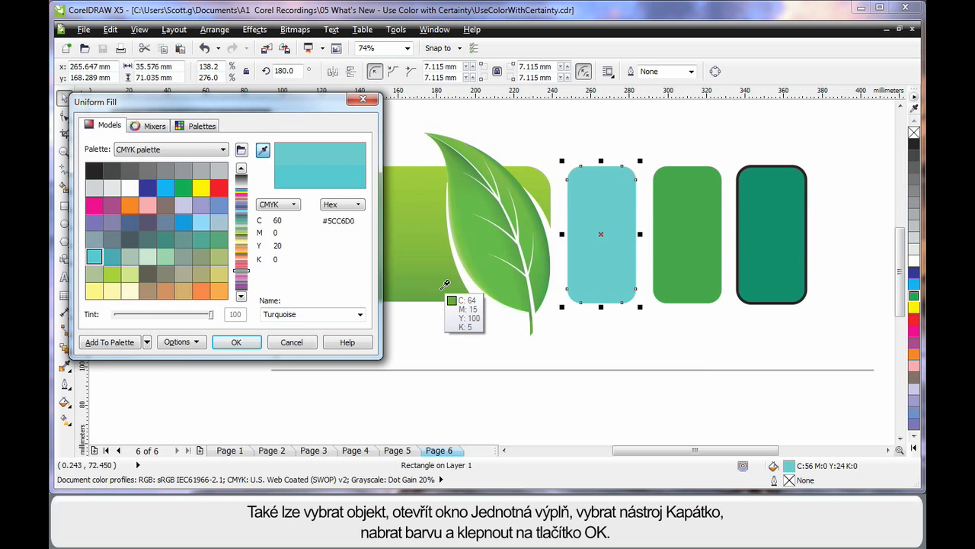
click(236, 341)
click(538, 363)
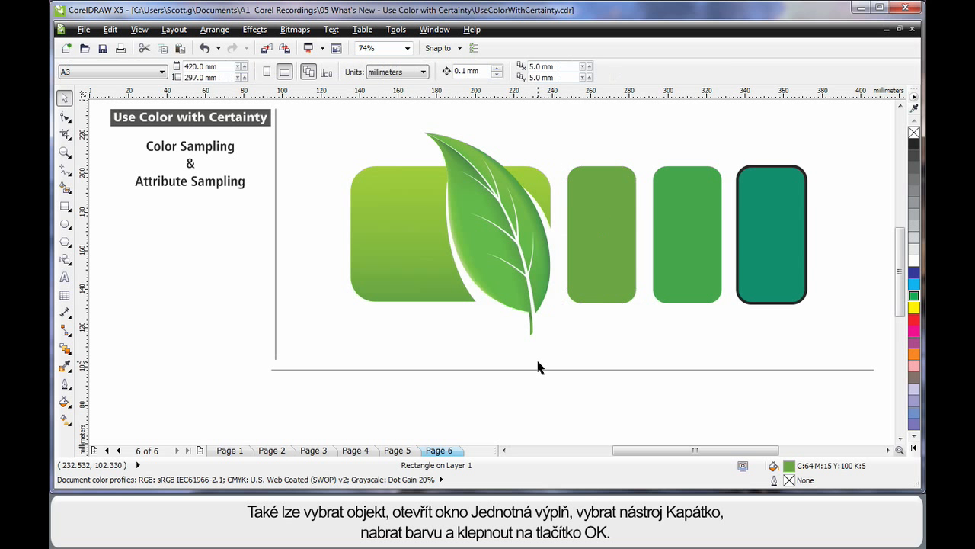
Step: Sample the light green C44 M3 Y100 K1 from the gradient shape's upper area with the Color Eyedropper and fill the middle narrow rectangle with it
click(65, 366)
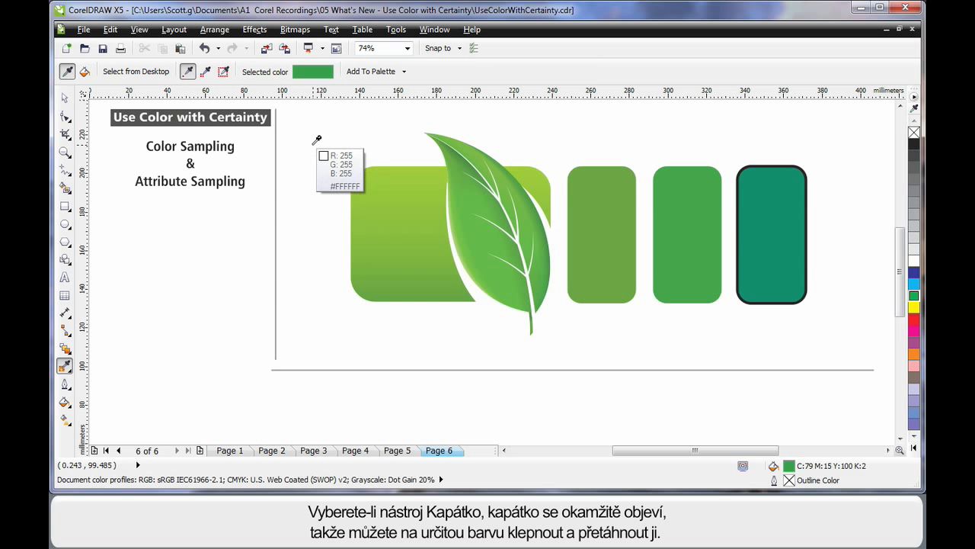
click(431, 174)
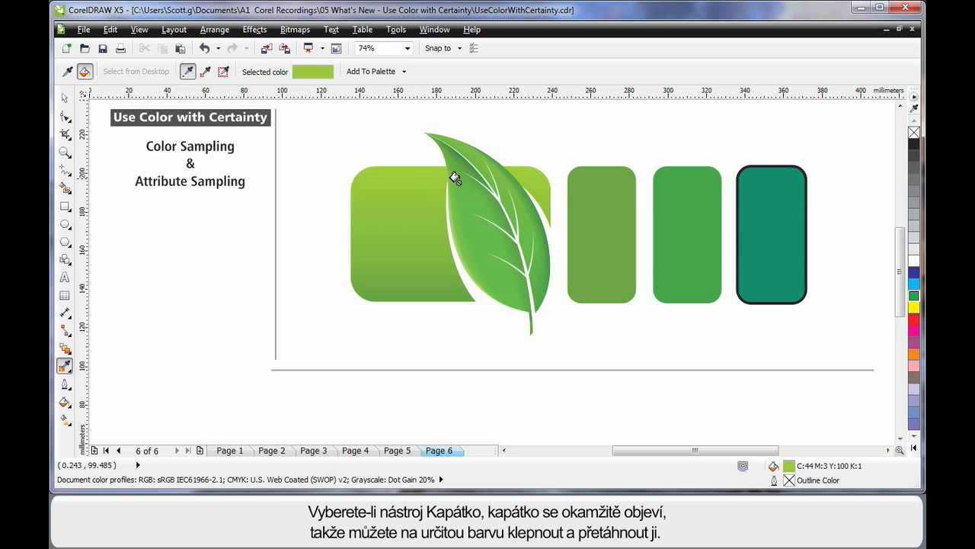
click(676, 179)
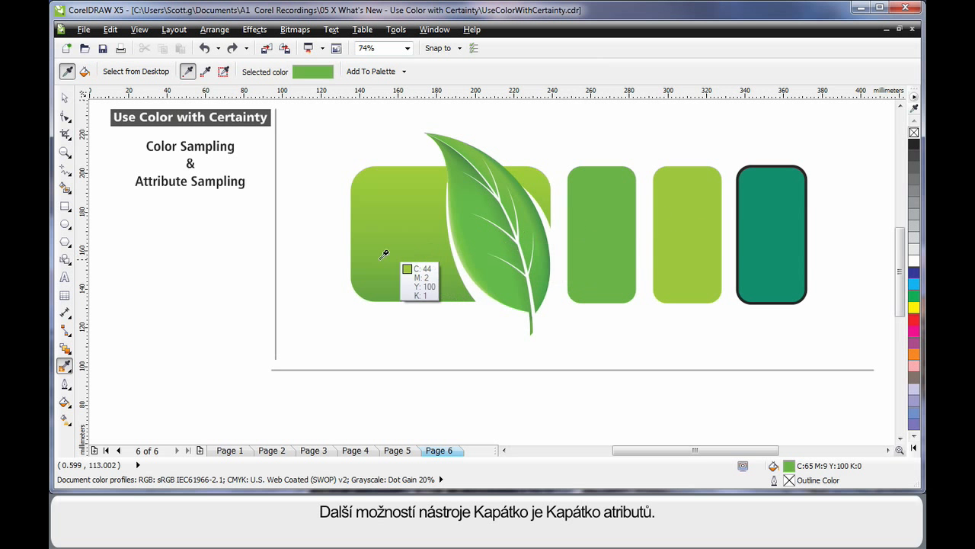
Step: Activate the Attributes Eyedropper, review its property, transformation and effect options, and accept Outline and Fill as the attributes to sample
click(68, 369)
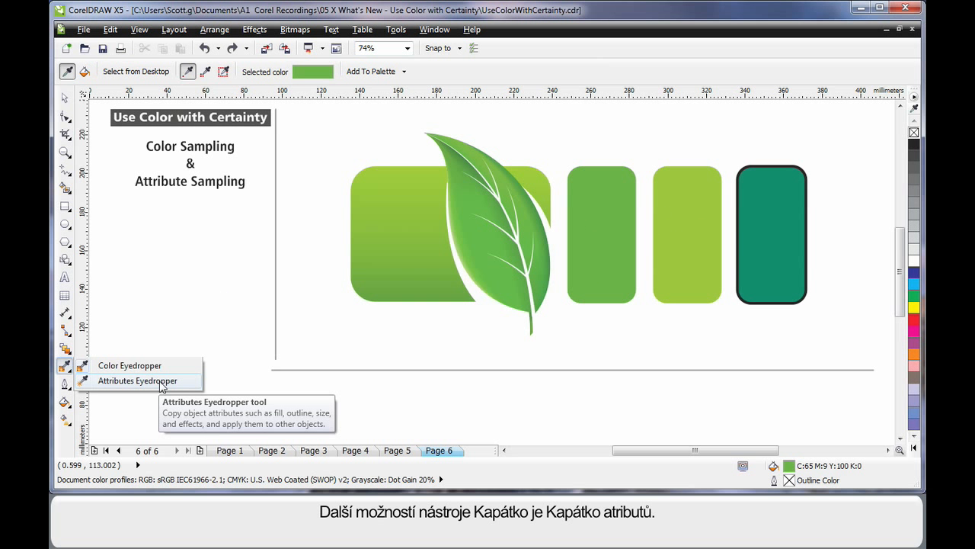
click(145, 380)
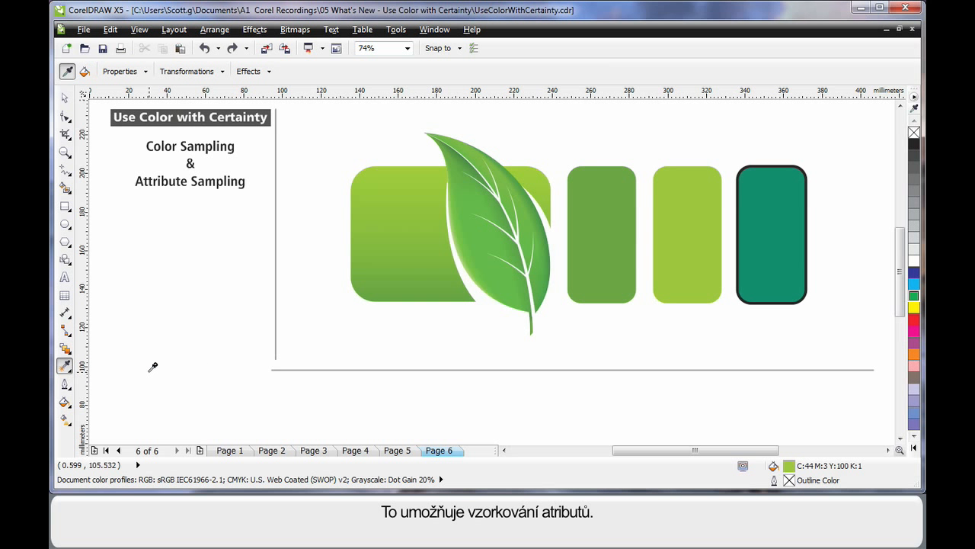
click(146, 73)
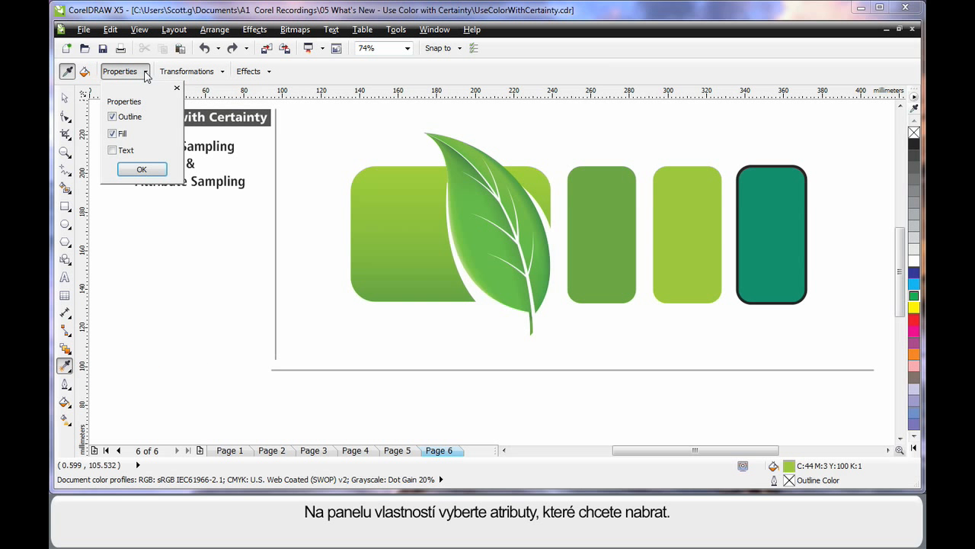
click(222, 72)
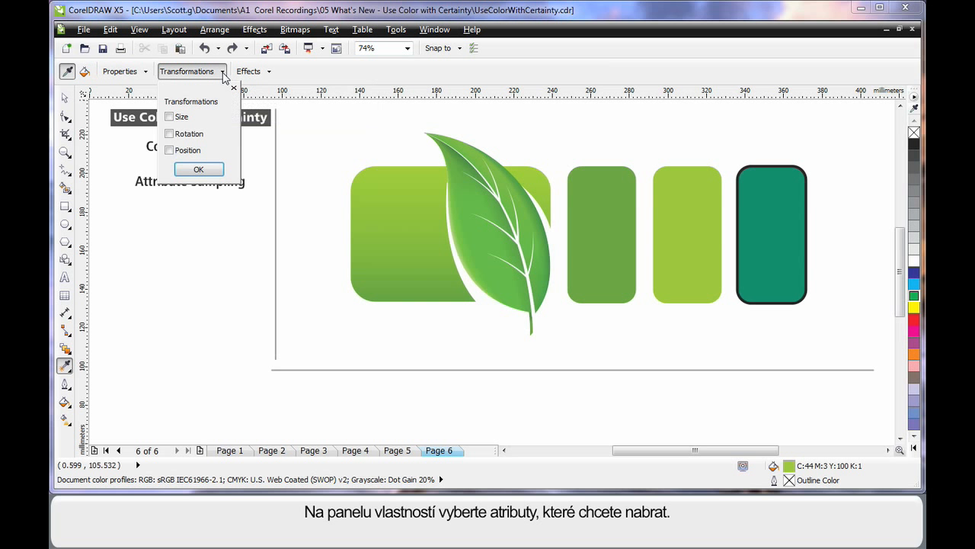
click(266, 72)
click(145, 73)
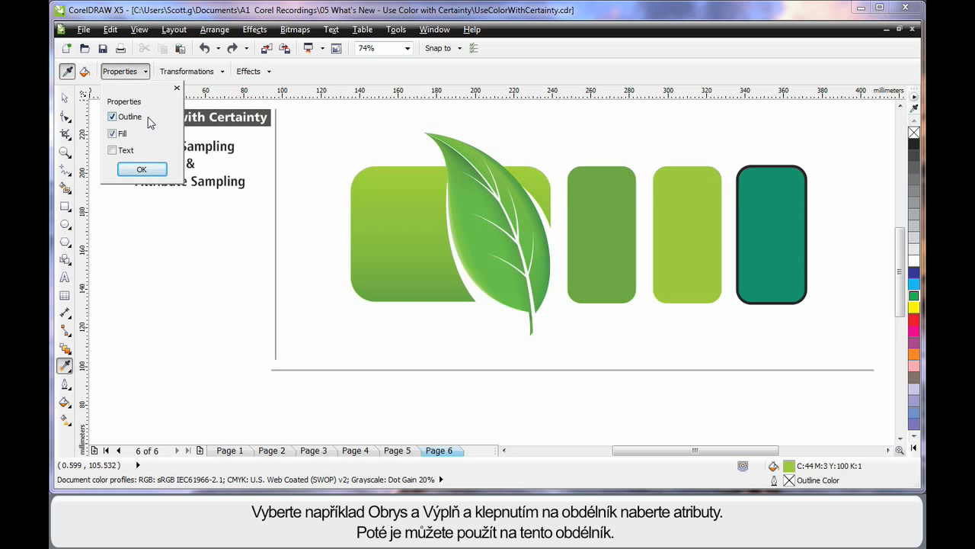
click(149, 169)
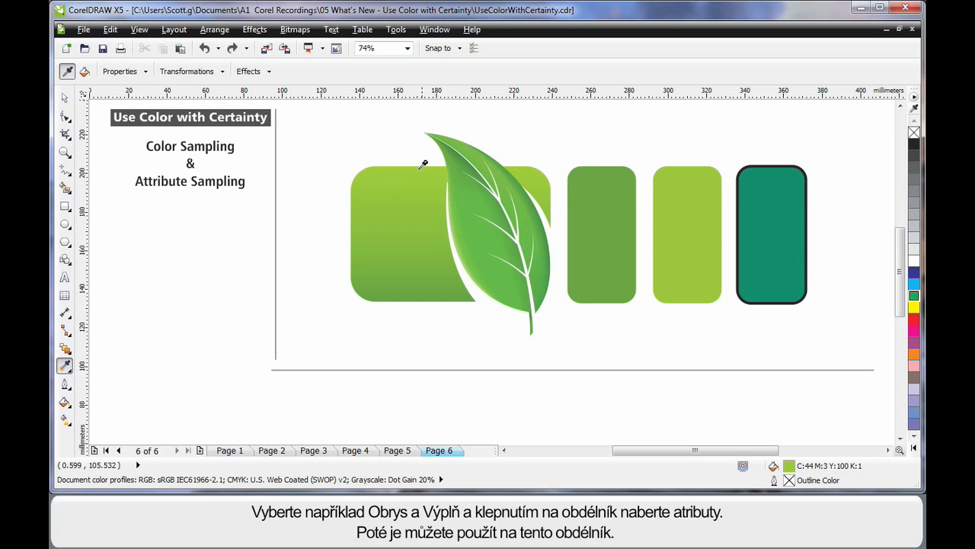
Step: Copy the fill and outline from the gradient shape behind the leaf to the black-outlined teal rectangle, and deselect it
click(397, 200)
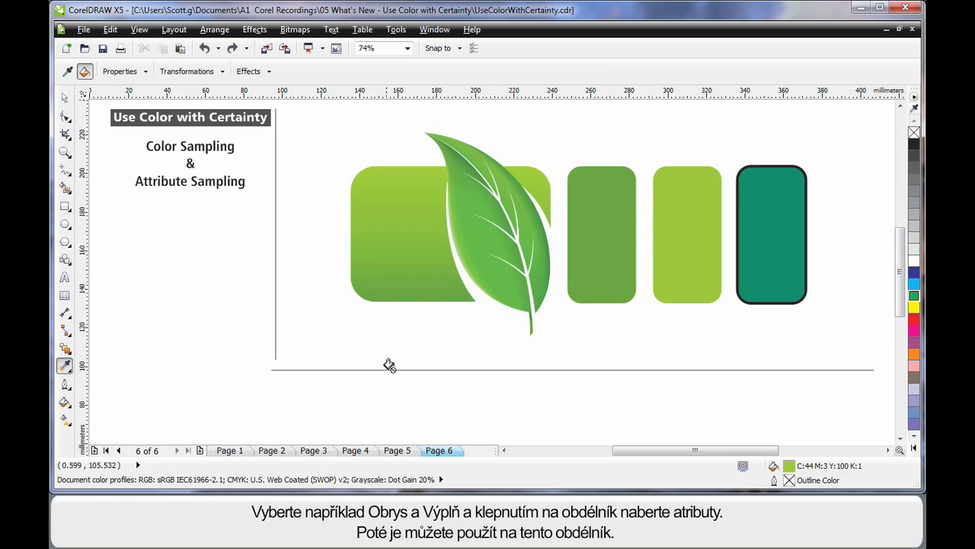
click(760, 197)
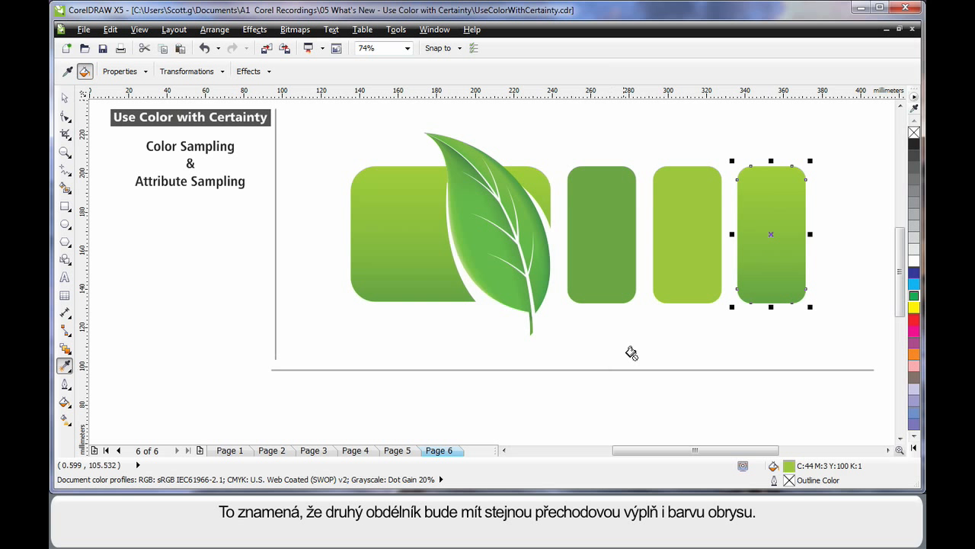
key(space)
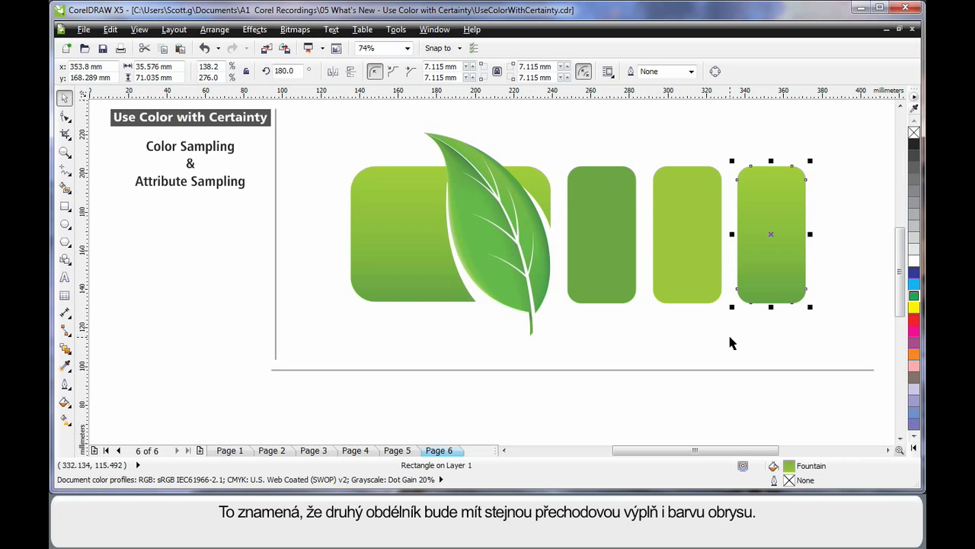
click(729, 343)
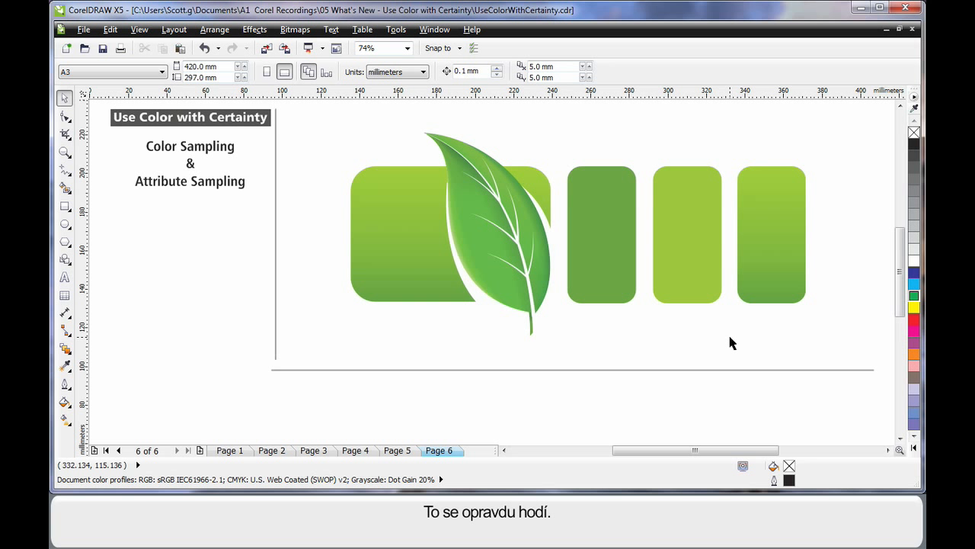